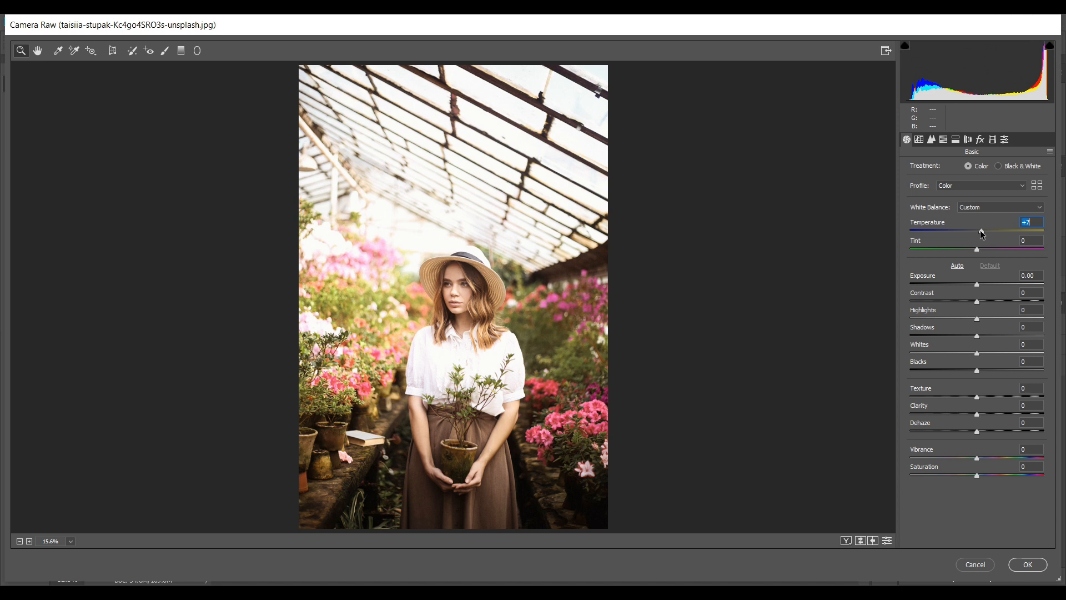
Step: Set the temperature to +5 and the tint to +1, with a side-by-side before and after view shown
left_click_drag(981, 230, 980, 230)
key("q")
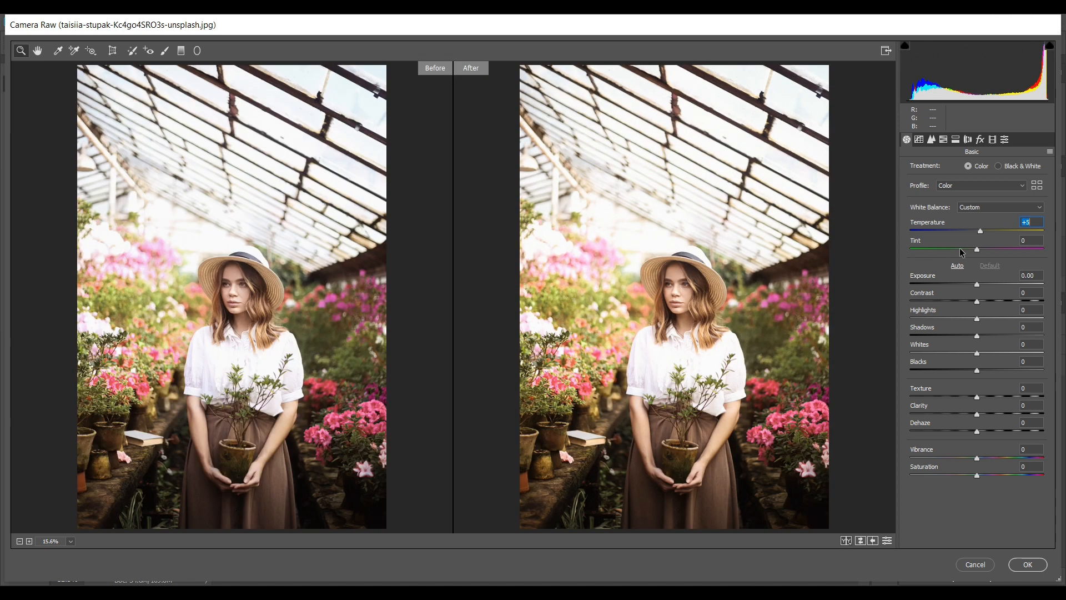
left_click_drag(976, 248, 978, 249)
Step: Soften the tonal range by setting contrast to -6, highlights to -42 and shadows to +67
left_click(977, 303)
left_click_drag(978, 302, 973, 302)
left_click_drag(977, 319, 948, 320)
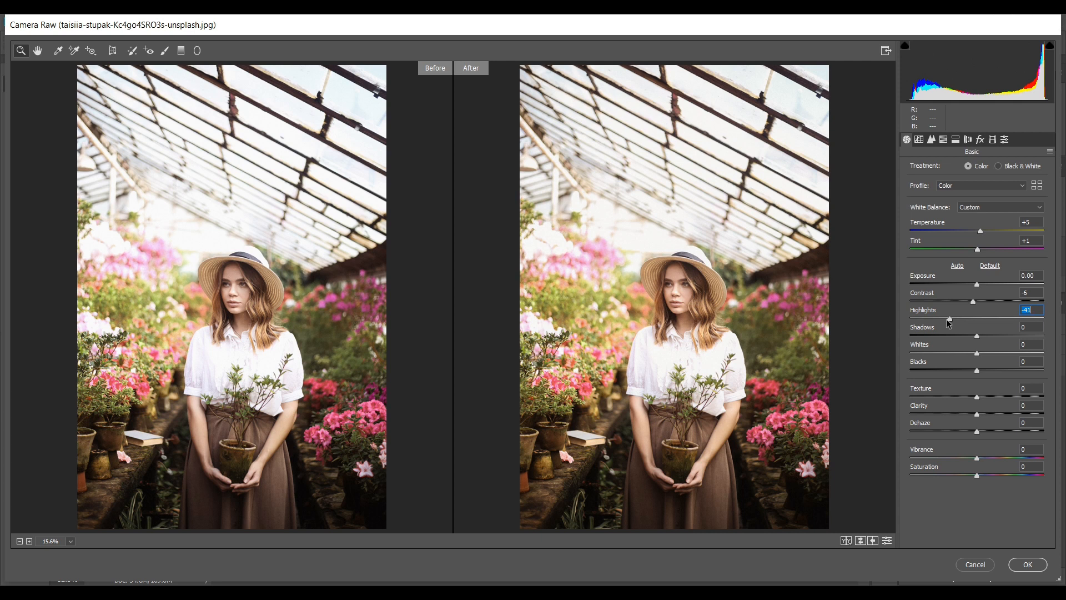
left_click_drag(983, 335, 1020, 335)
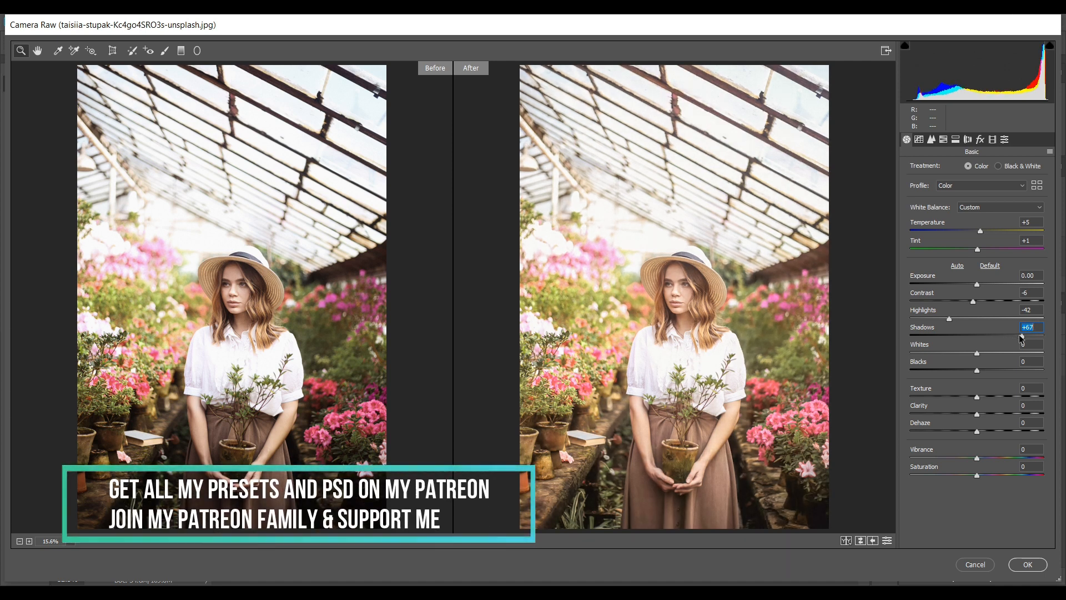
Step: Set the whites to +5 and the blacks to -8
left_click(978, 354)
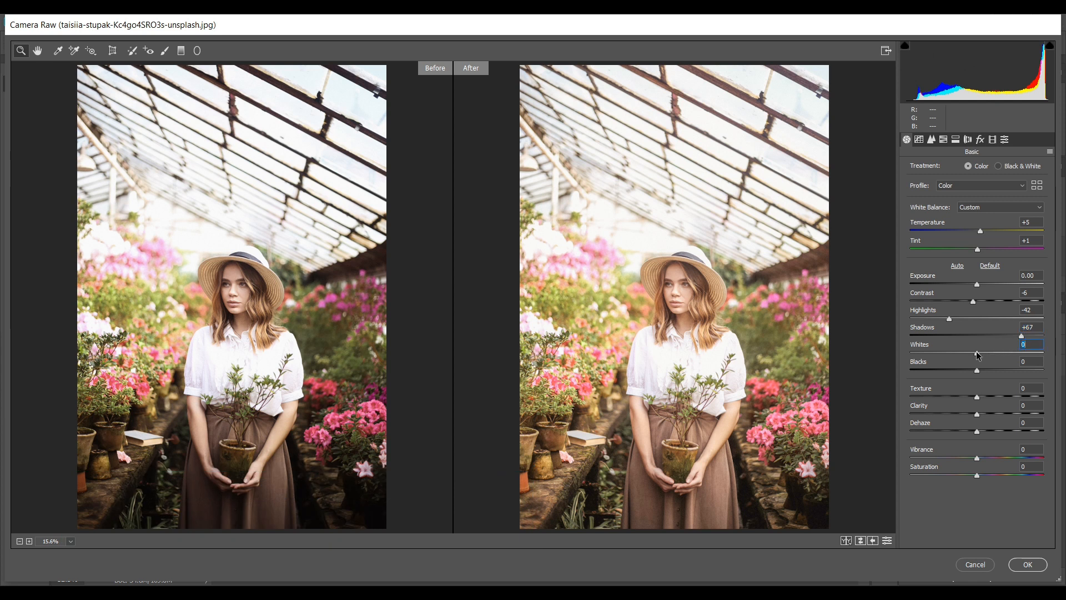
left_click_drag(978, 354, 979, 356)
left_click(972, 369)
left_click_drag(972, 370, 971, 369)
Step: Set clarity to +10, raise vibrance moderately and lower saturation slightly
left_click_drag(978, 415, 992, 414)
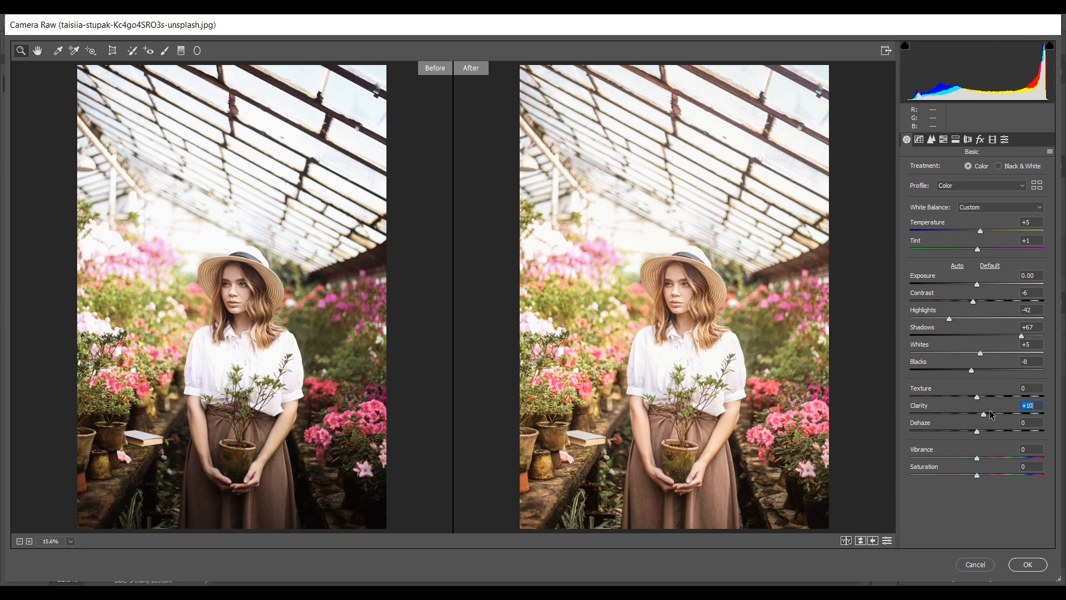
left_click_drag(978, 460, 990, 457)
left_click_drag(977, 476, 971, 477)
Step: Lift the black point of the RGB point tone curve to output 8
left_click(919, 140)
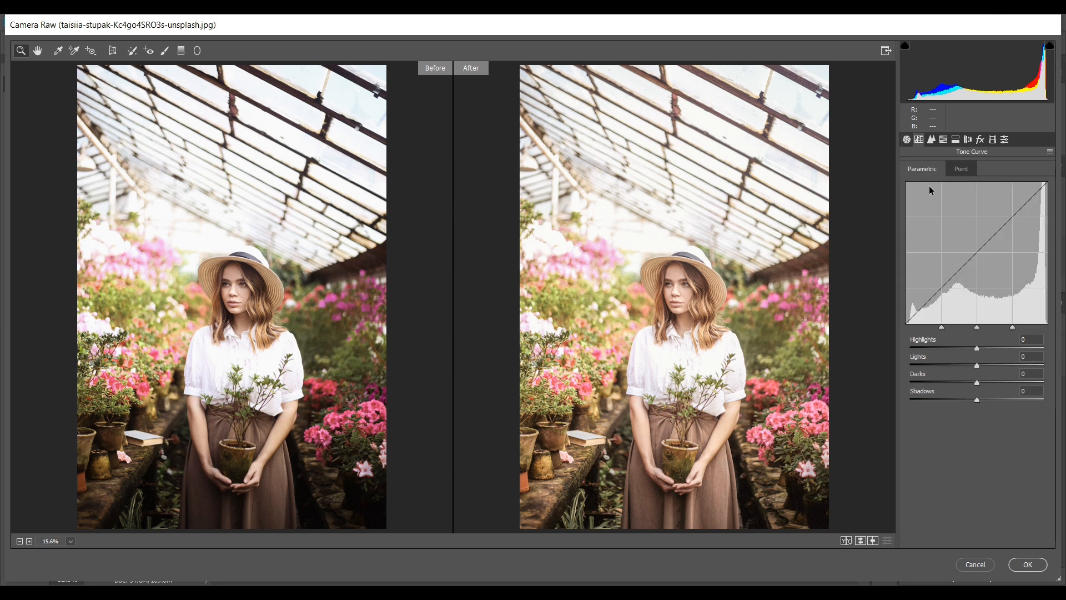
left_click(956, 170)
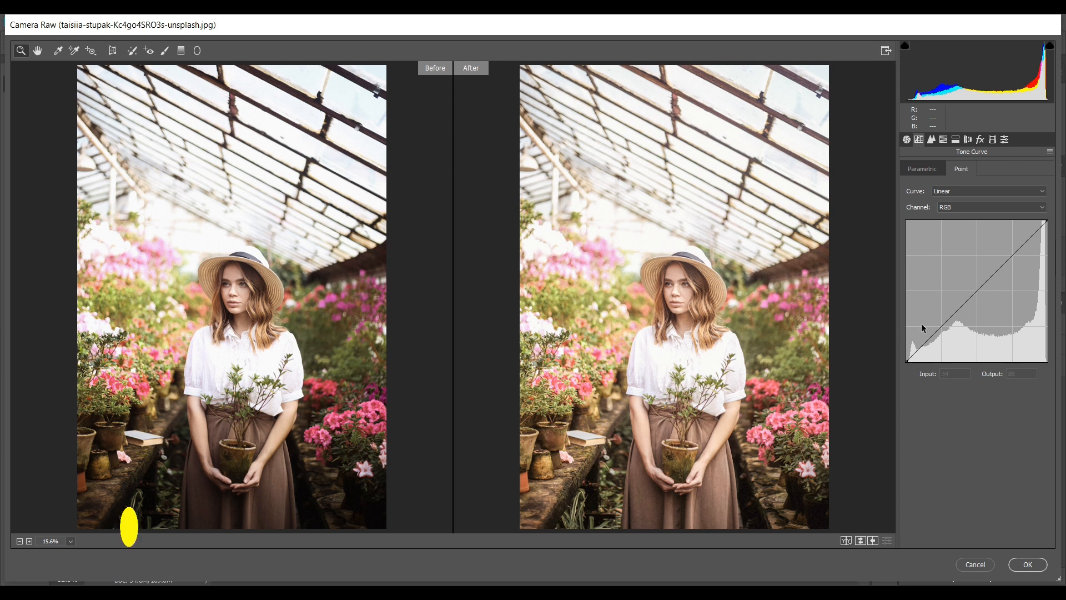
left_click_drag(906, 360, 910, 360)
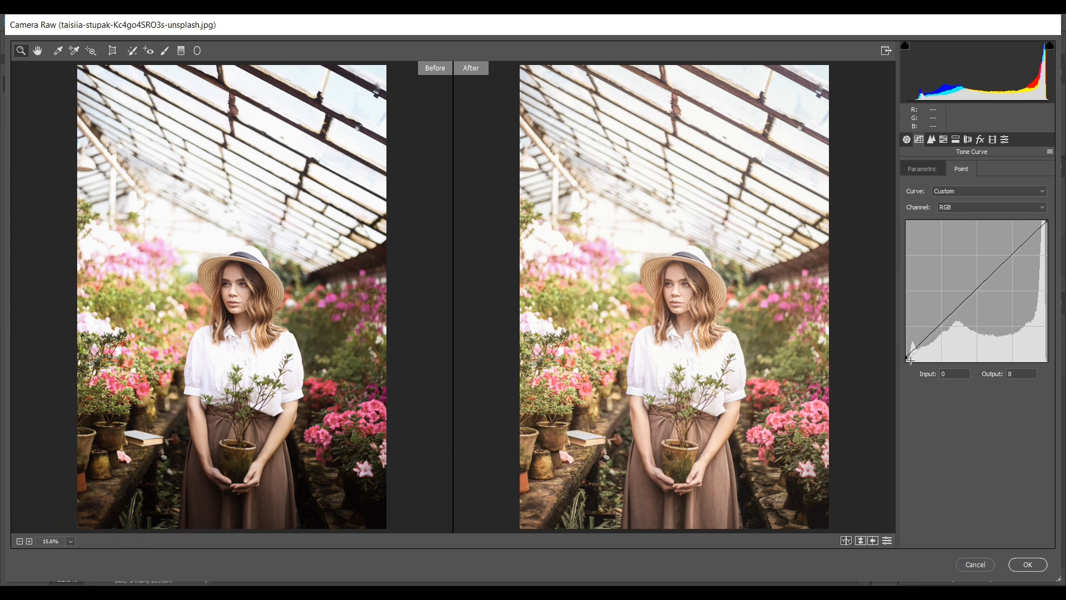
Step: Add two darkening points to the RGB curve, at input 49, output 41 and at input 95, output 85
left_click(935, 332)
left_click_drag(935, 331, 934, 332)
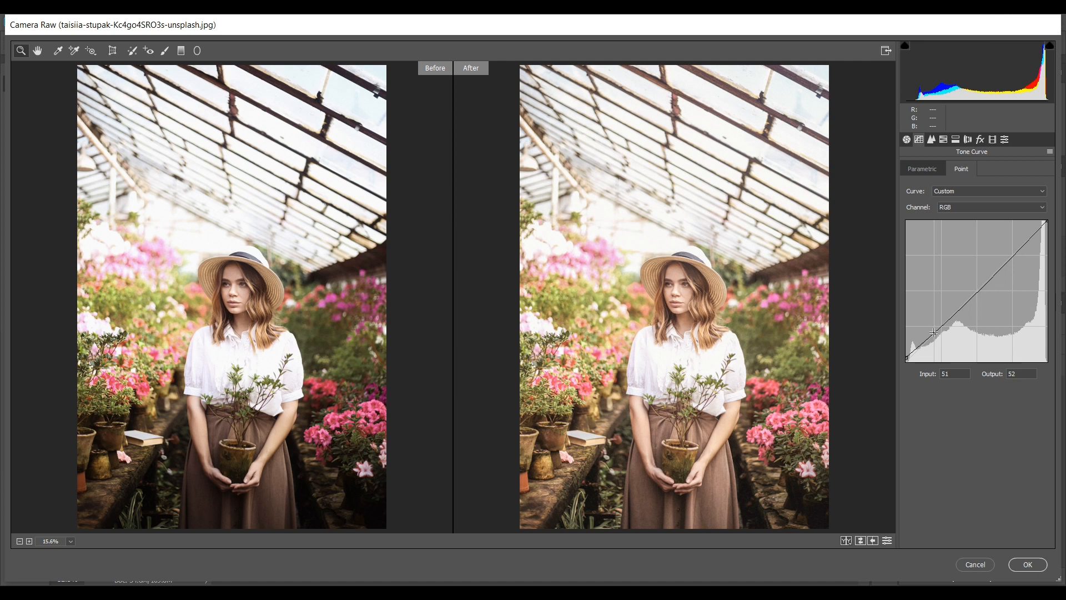
left_click_drag(933, 333, 932, 337)
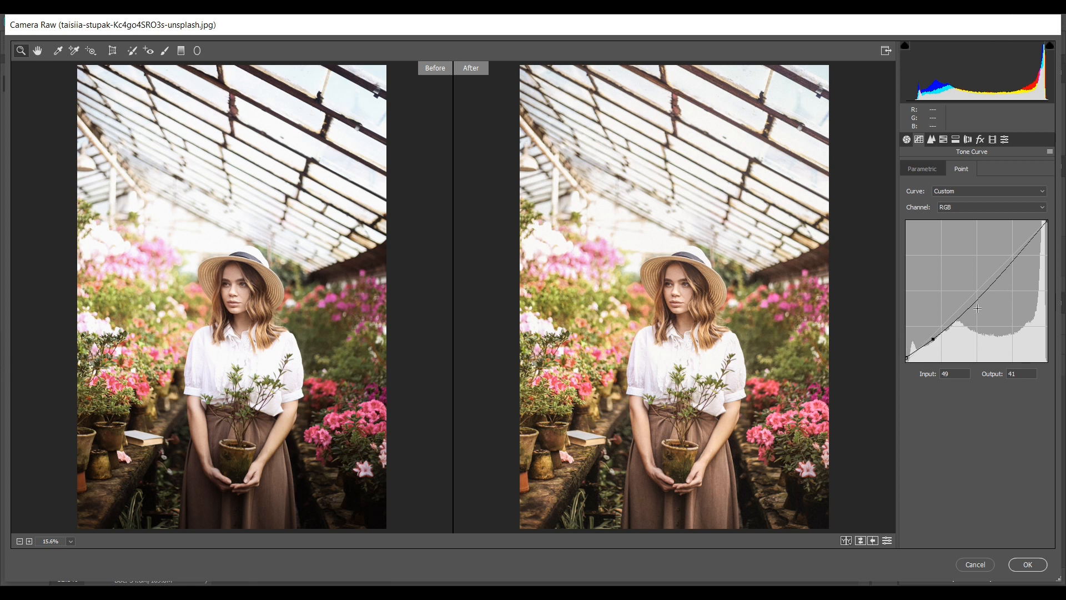
left_click_drag(981, 291, 960, 307)
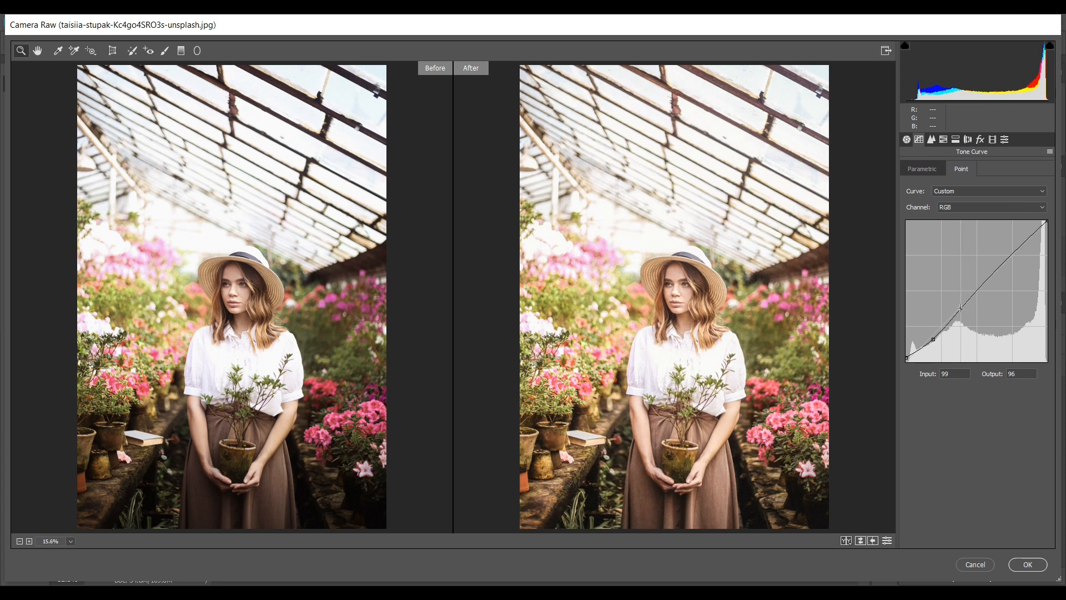
left_click_drag(960, 307, 959, 309)
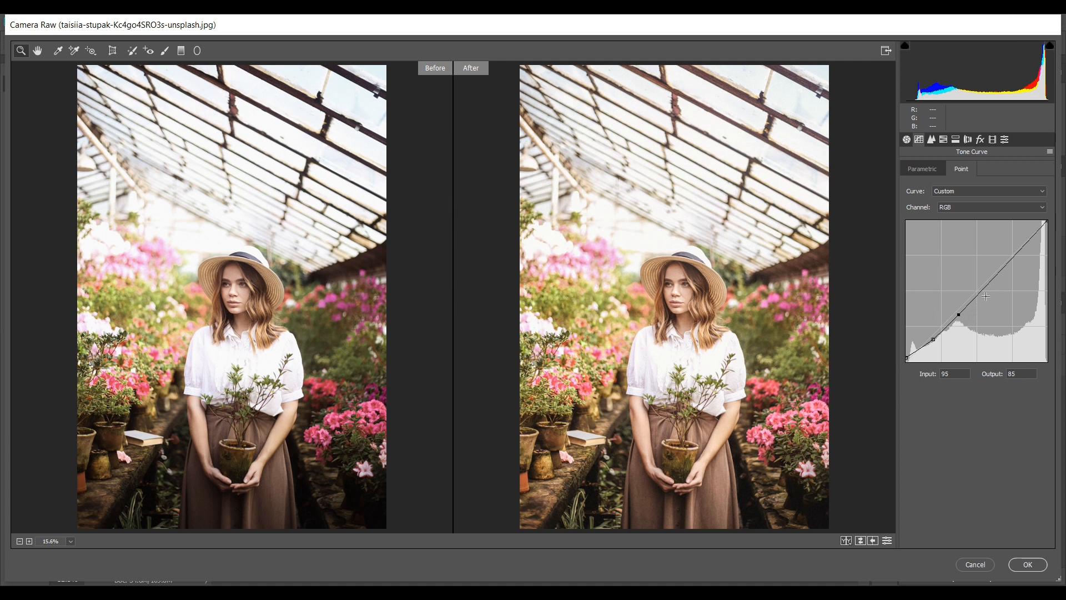
Step: Add an RGB curve midtone point at input 129, output 127 and a highlight point at input 182, output 190
left_click(1005, 263)
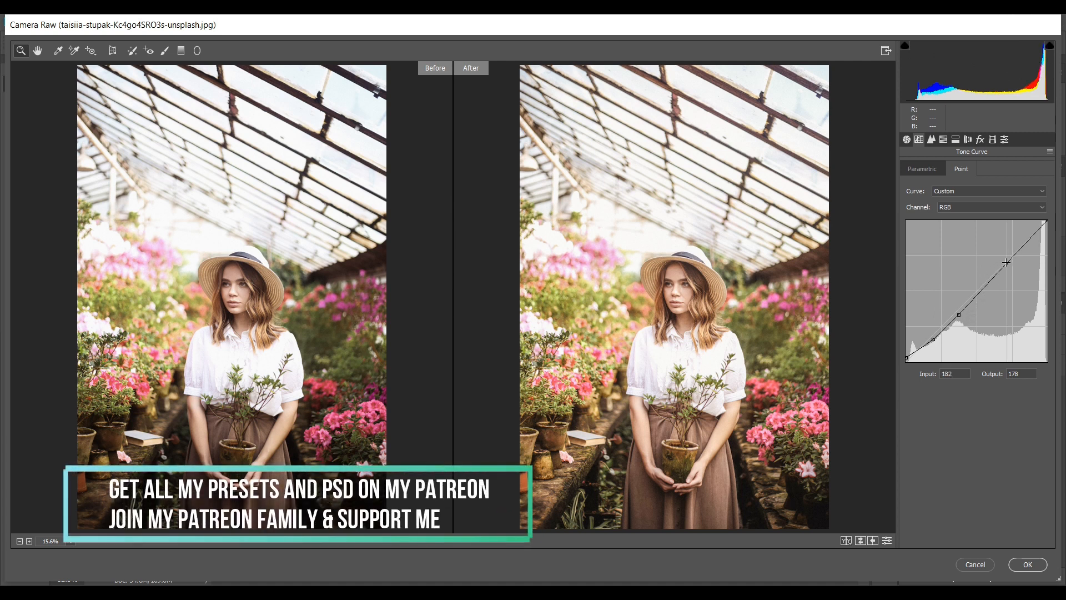
left_click_drag(1005, 264, 982, 287)
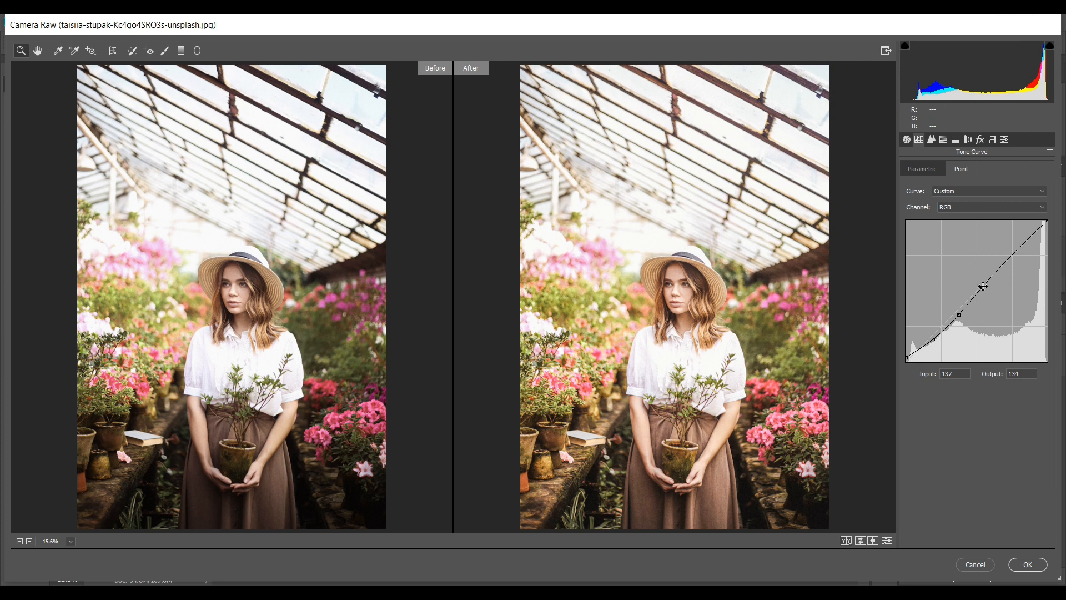
left_click_drag(983, 286, 982, 284)
key("Left")
key("Left")
key("Left")
key("Left")
key("Left")
key("Left")
key("Left")
key("Left")
key("Left")
key("Left")
key("Left")
key("Right")
key("Right")
key("Right")
key("Right")
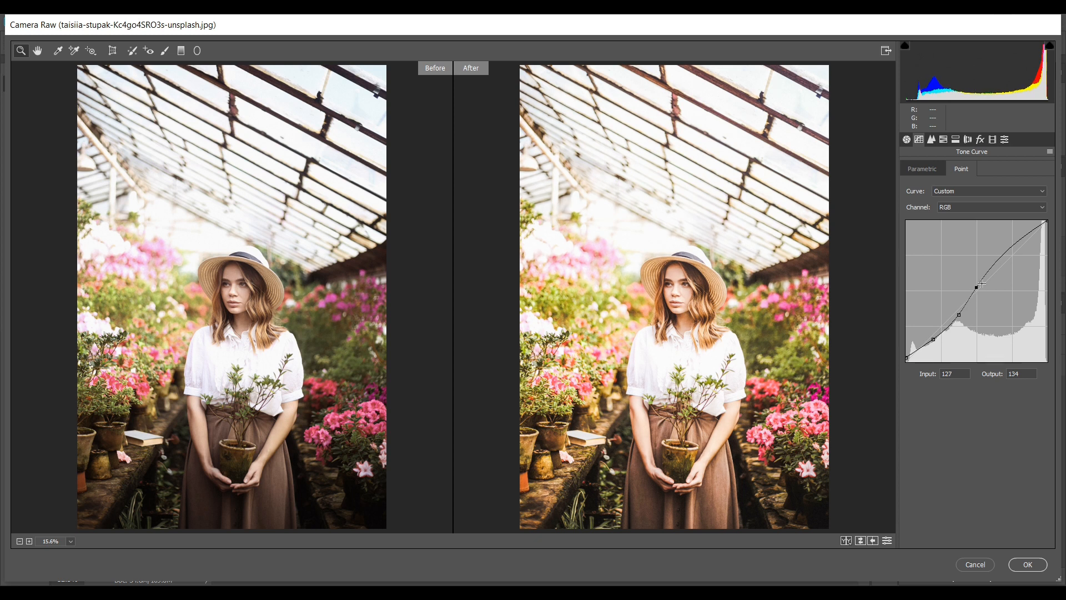
key("Down")
key("Down")
key("Down")
key("Down")
key("Down")
key("Down")
key("Down")
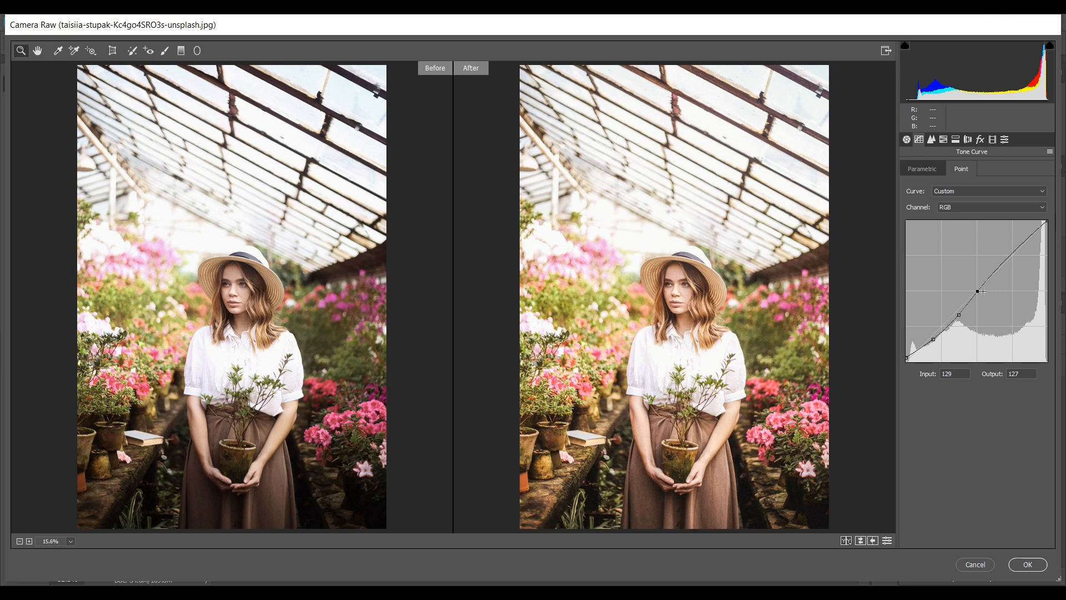
left_click_drag(1011, 257, 1007, 256)
Step: Switch the point curve to the Red channel and lift its black point to output 15
left_click(984, 208)
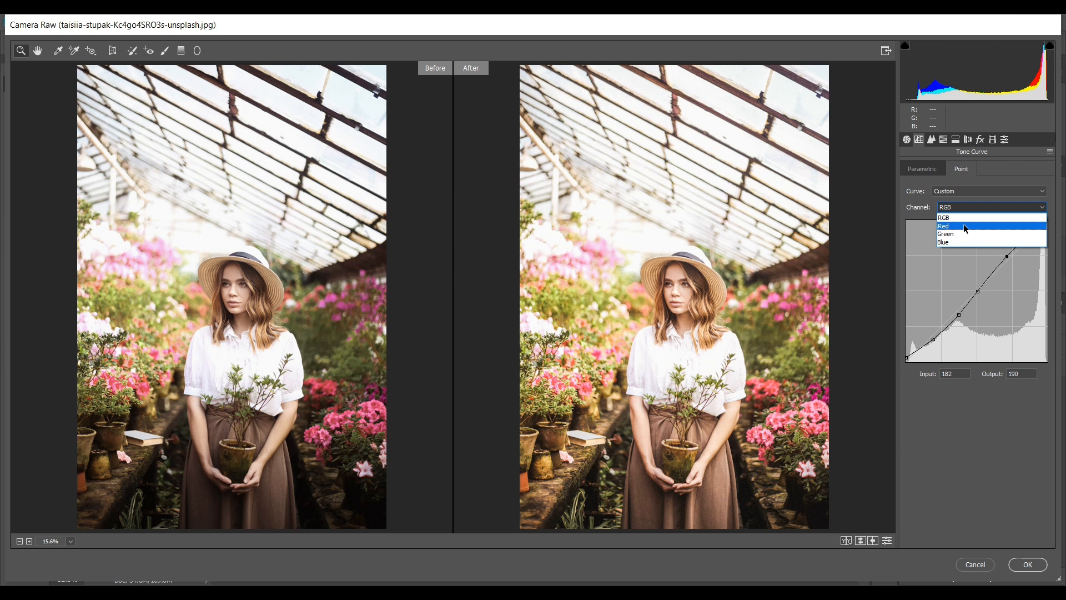
left_click(964, 225)
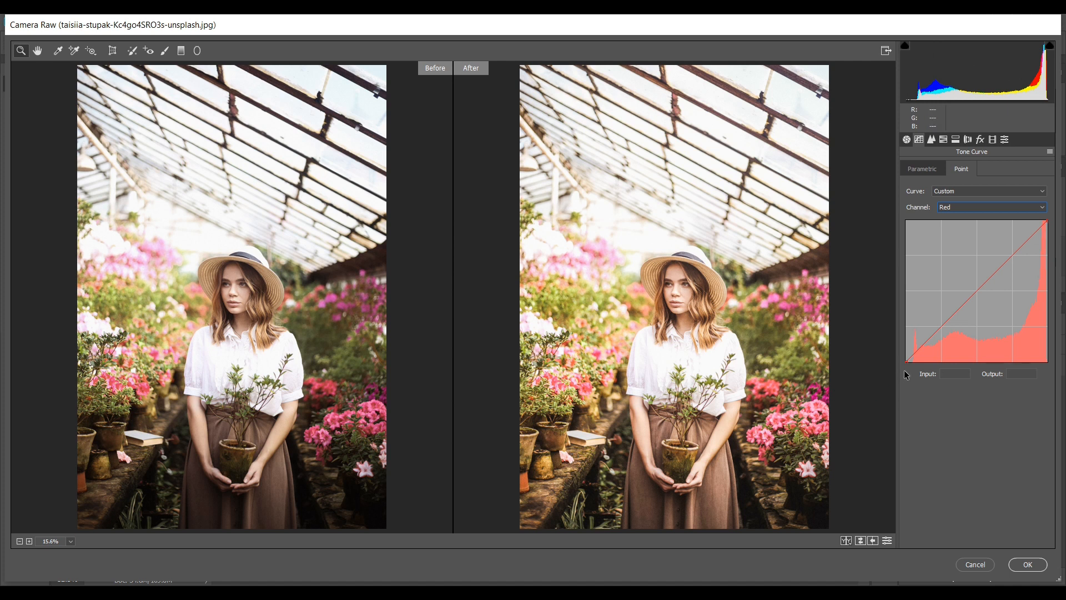
left_click_drag(906, 361, 904, 355)
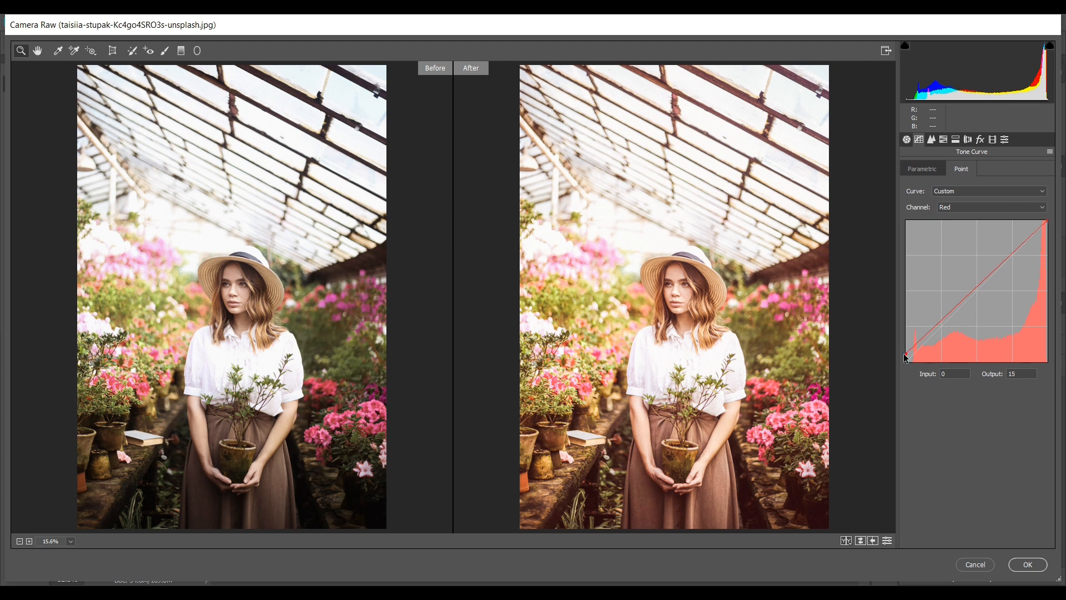
Step: Add a shadow point near the lower quarter of the red curve and nudge it slightly above the diagonal
left_click(936, 331)
left_click_drag(936, 331, 937, 330)
key("Up")
key("Up")
key("Up")
key("Up")
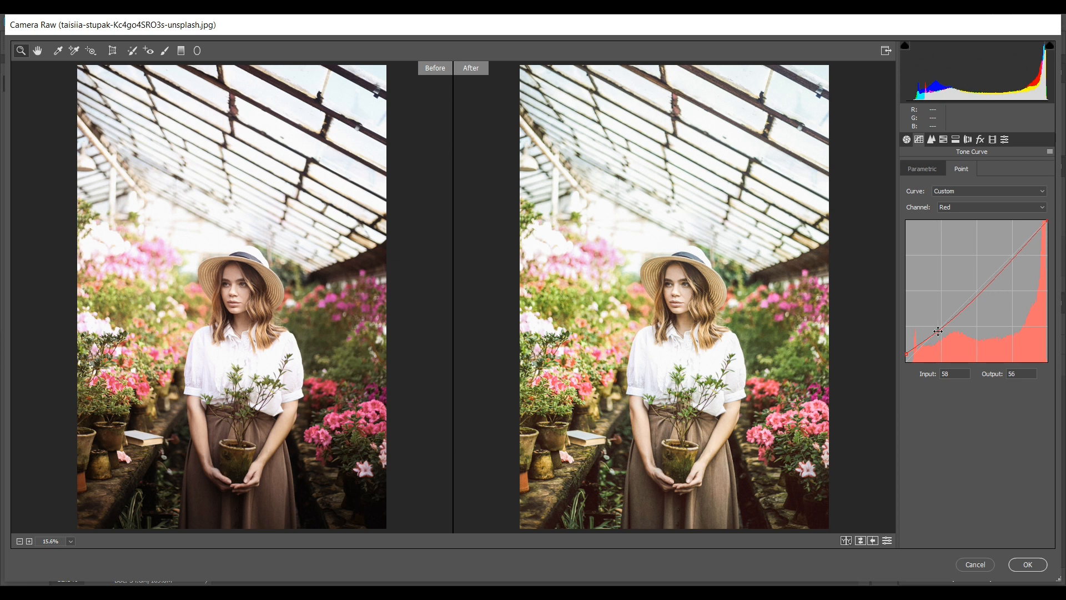
key("Up")
key("Left")
key("Left")
key("Left")
key("Left")
key("Left")
key("Right")
Step: Add a midtone point to the red curve at input 126, output 126
left_click(977, 289)
key("Left")
key("Left")
key("Left")
key("Left")
key("Down")
key("Down")
key("Down")
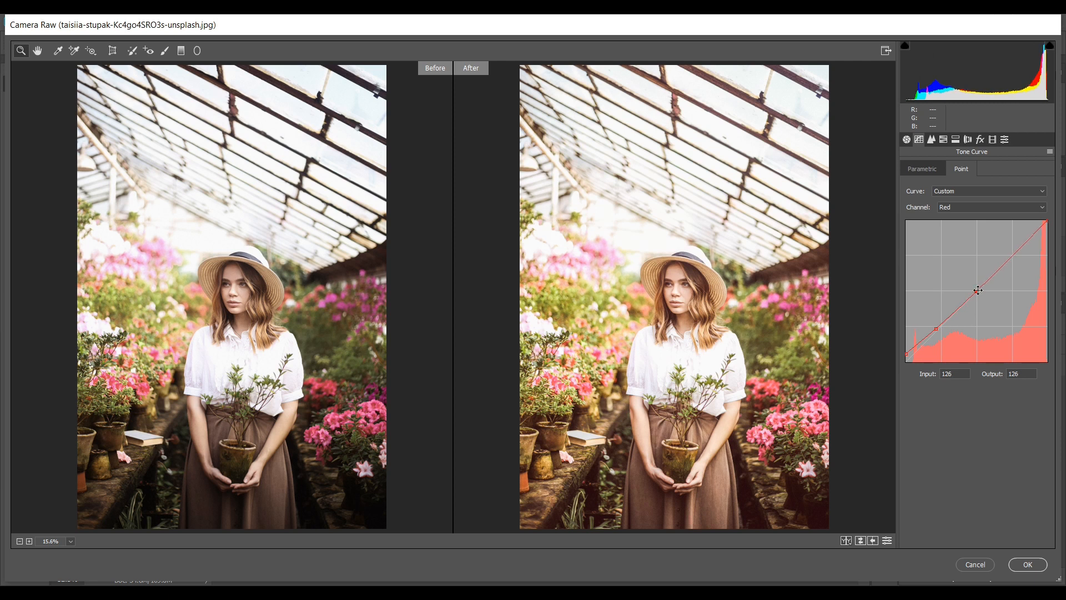
Step: Add a highlight point near the upper quarter of the red curve and lower its white point to output 250
left_click(1010, 256)
key("Right")
key("Right")
key("Right")
key("Up")
left_click_drag(1046, 219, 1055, 227)
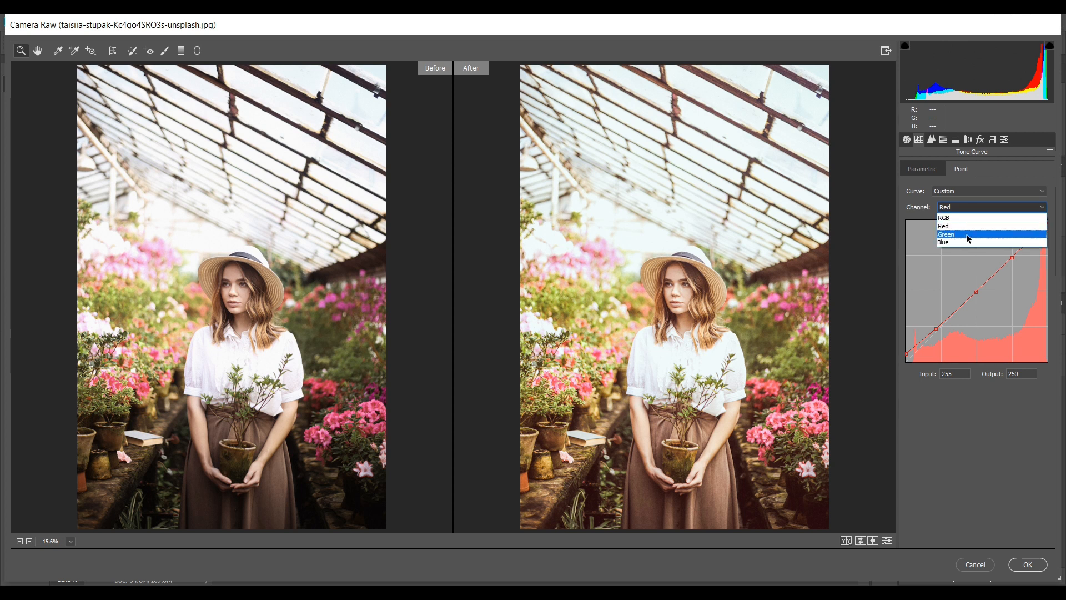
Step: Lift the Green channel curve's black point and add a shadow point near its lower quarter
left_click(966, 235)
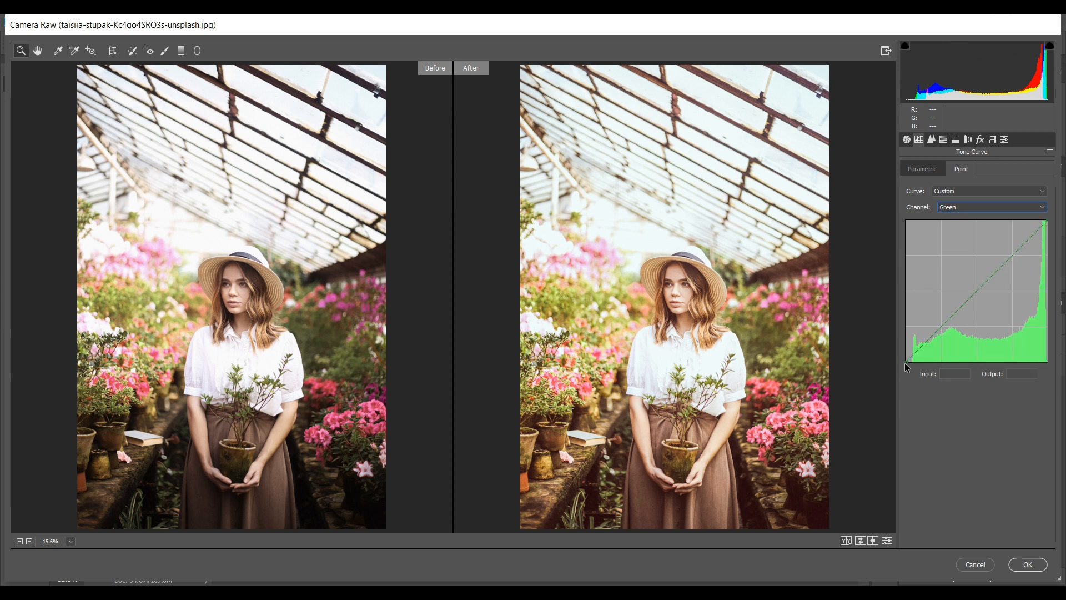
left_click_drag(906, 362, 903, 358)
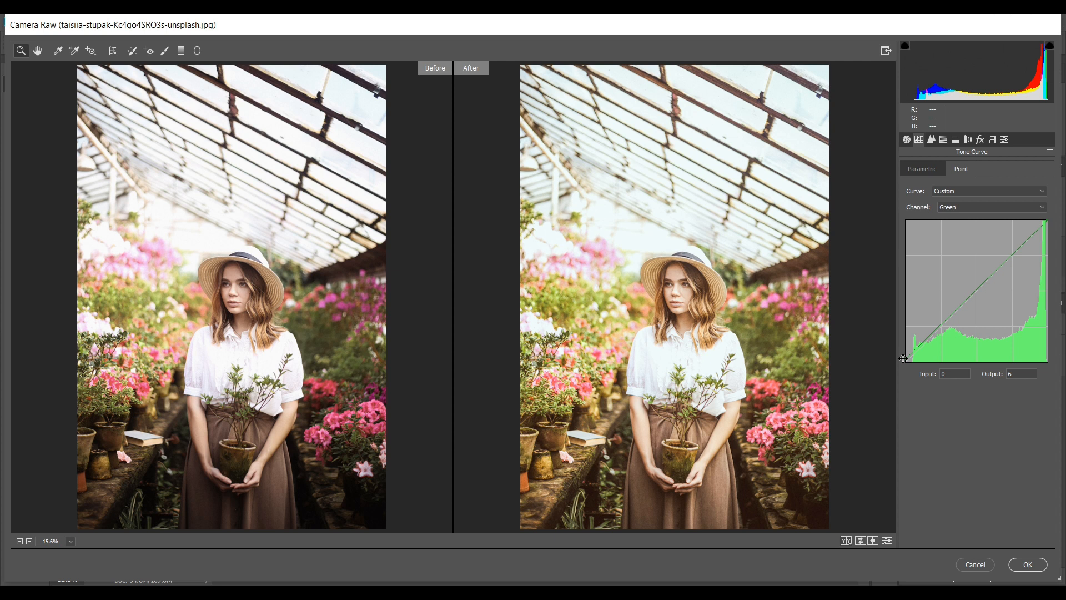
key("Up")
key("Up")
key("Up")
key("Up")
key("Up")
left_click(934, 338)
left_click_drag(934, 337, 937, 329)
Step: Add a midtone point to the green curve at input 129, output 133
left_click(974, 294)
left_click_drag(977, 291, 982, 286)
key("Left")
key("Left")
key("Left")
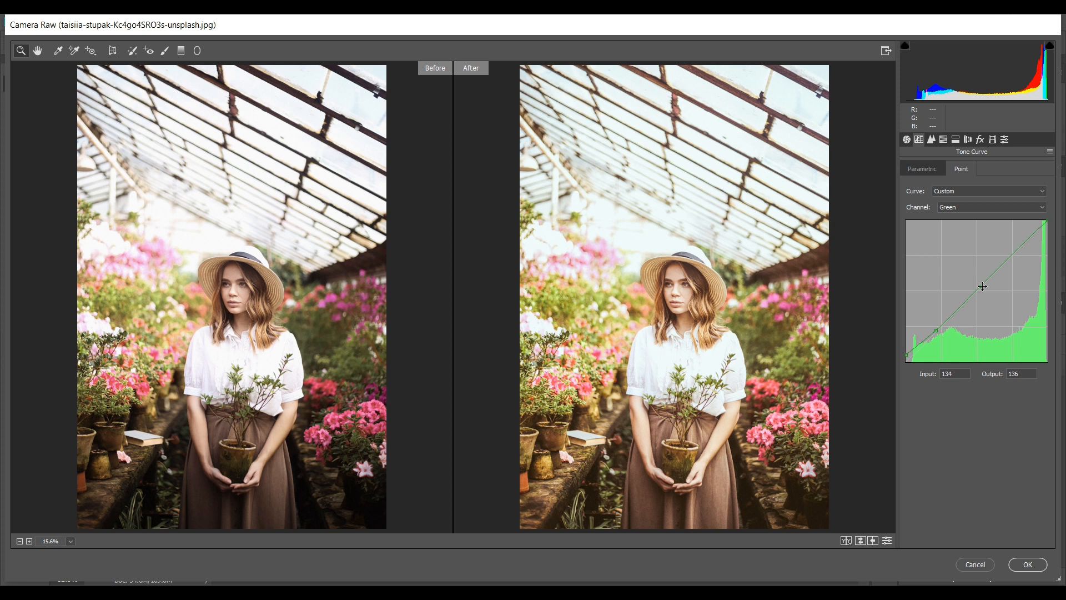
left_click_drag(980, 285, 982, 286)
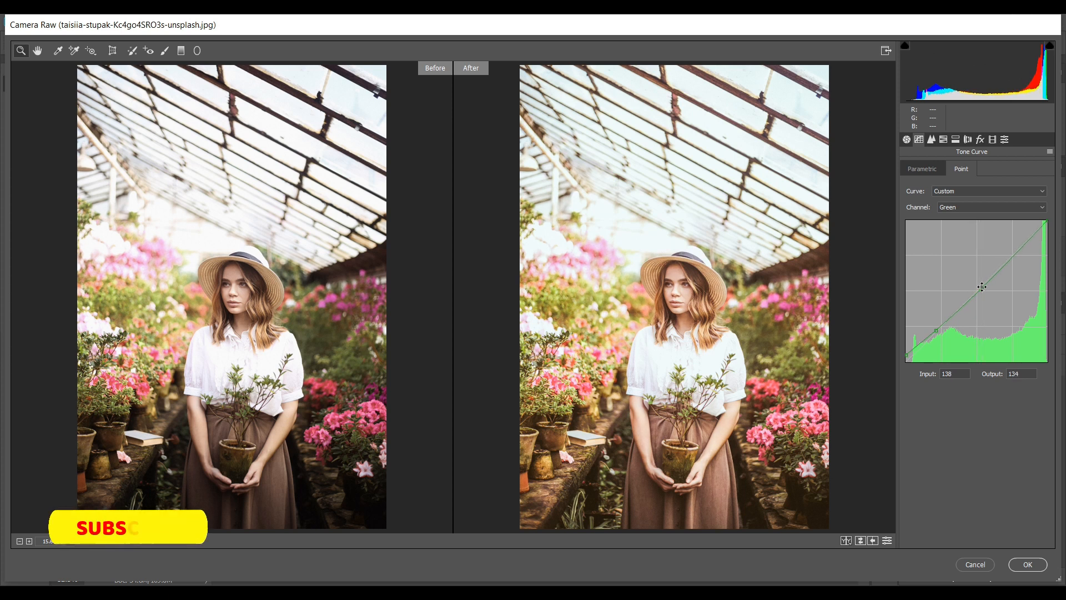
key("Left")
key("Left")
key("Left")
key("Left")
key("Left")
key("Left")
key("Left")
key("Left")
left_click_drag(982, 287, 981, 287)
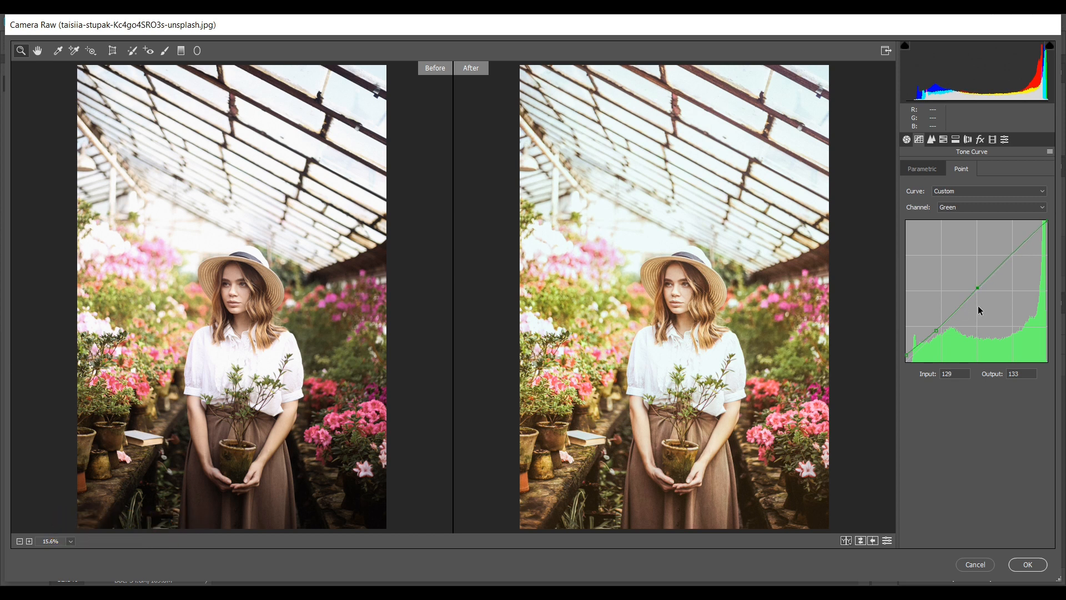
Step: Add a highlight point near the upper quarter of the green curve and nudge it toward brighter input
left_click(1008, 254)
key("Right")
key("Right")
Step: Raise the green curve's shadow point to input 57, output 64
left_click(938, 330)
key("Up")
key("Up")
key("Up")
key("Left")
Step: Lift the Blue channel curve's black point to output 16 and add a shadow point at input 54, output 57
left_click(998, 210)
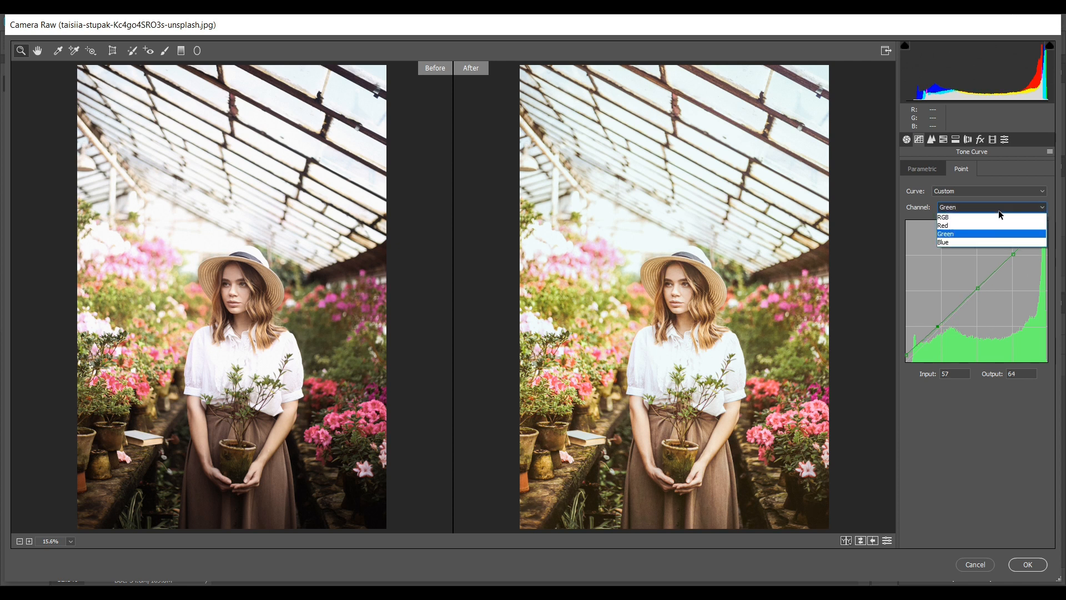
left_click(946, 243)
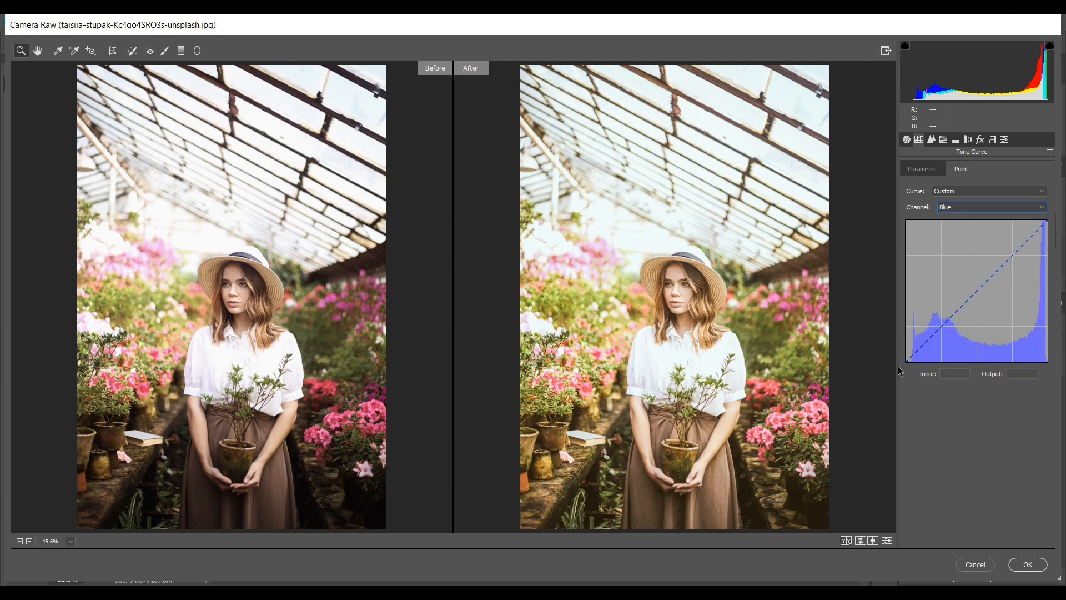
left_click_drag(907, 361, 901, 353)
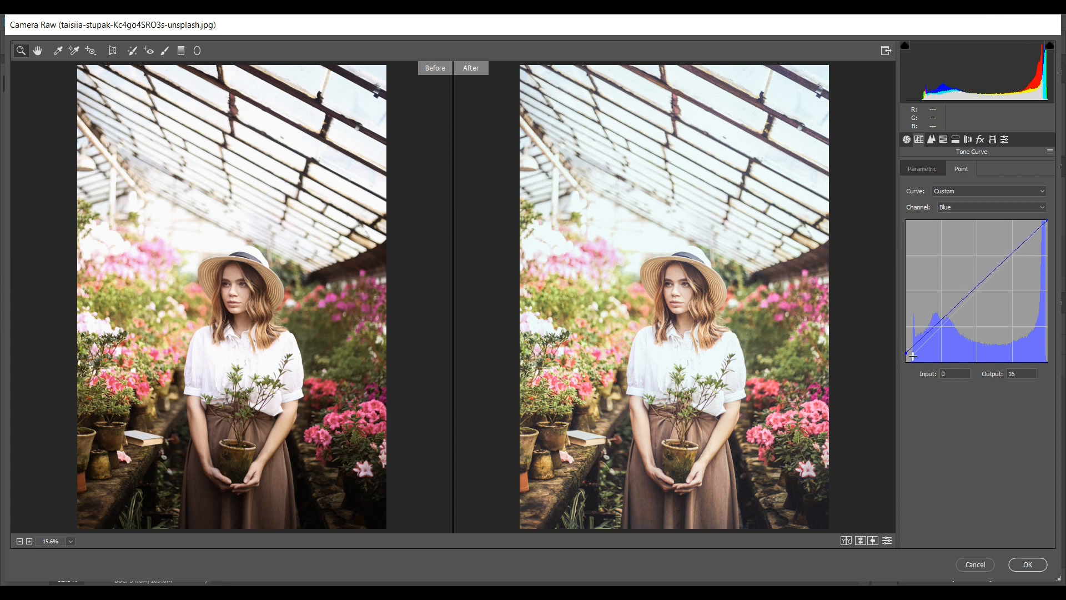
left_click(943, 324)
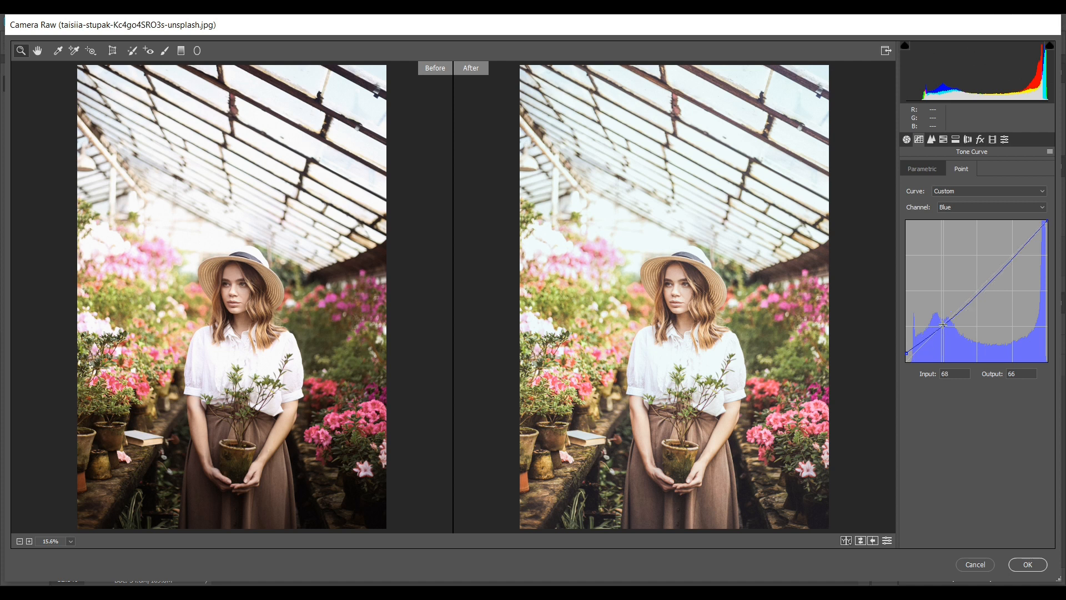
left_click_drag(942, 324, 937, 330)
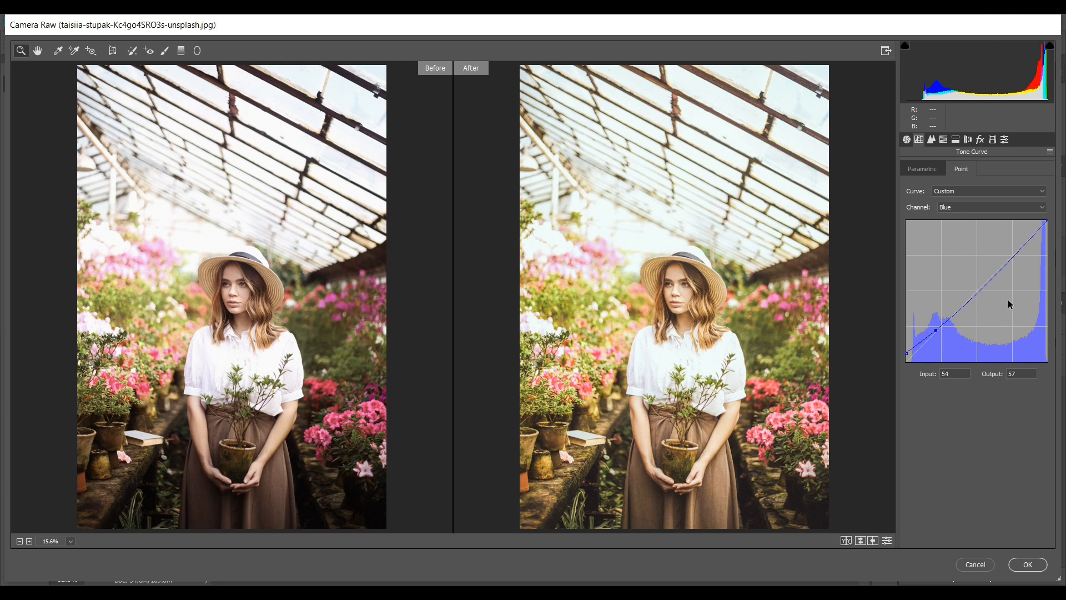
Step: Add a midtone point near the centre of the blue curve and a highlight point in its upper quarter
left_click(981, 288)
left_click_drag(979, 288, 978, 290)
left_click(1011, 255)
left_click_drag(1011, 254, 1022, 248)
Step: Apply a small amount of sharpening and a light luminance noise reduction to the photo
left_click(929, 142)
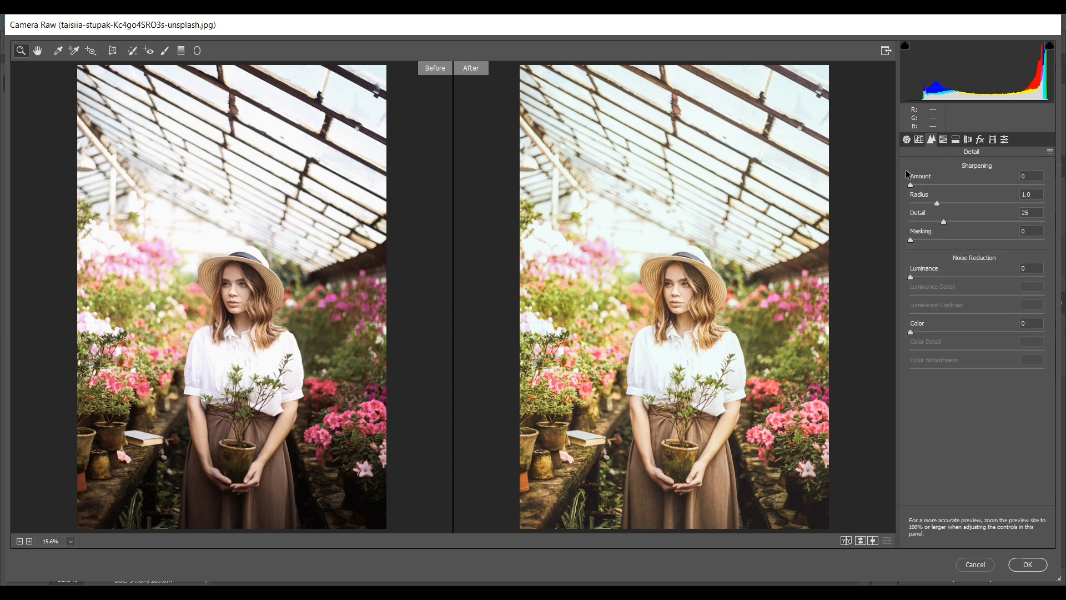
left_click(926, 185)
left_click_drag(925, 185, 924, 185)
left_click_drag(917, 277, 919, 280)
left_click_drag(927, 277, 930, 278)
Step: Shift the HSL hues, setting reds to +4, oranges to -5 and yellows to -45
left_click(943, 140)
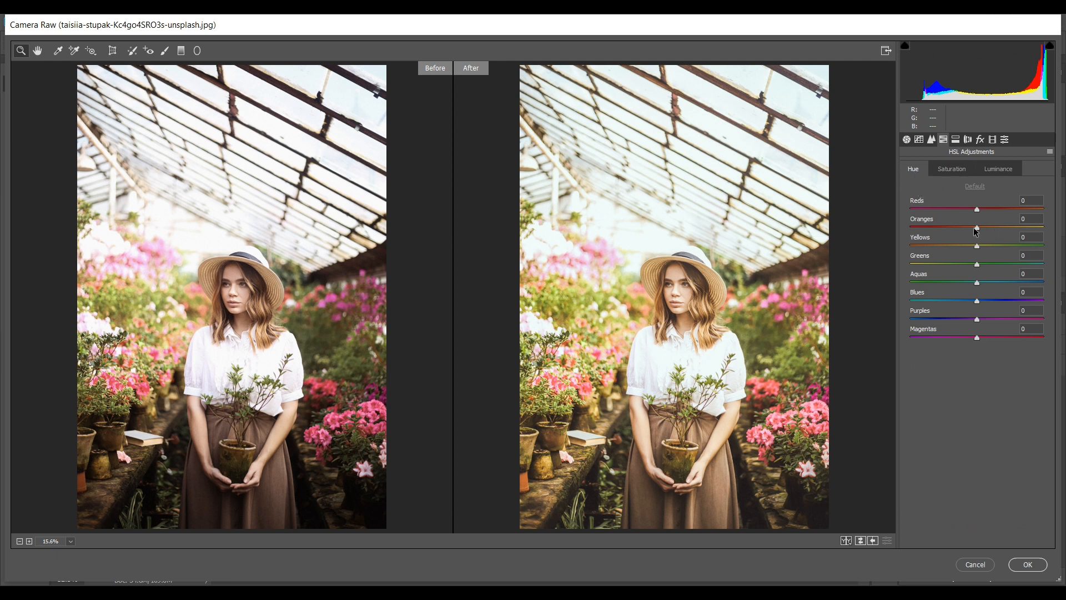
mouse_move(977, 210)
left_mouse_down()
mouse_move(897, 205)
mouse_move(1026, 211)
mouse_move(961, 208)
mouse_move(980, 209)
left_mouse_up()
left_click_drag(975, 230, 973, 229)
left_click_drag(978, 248, 952, 249)
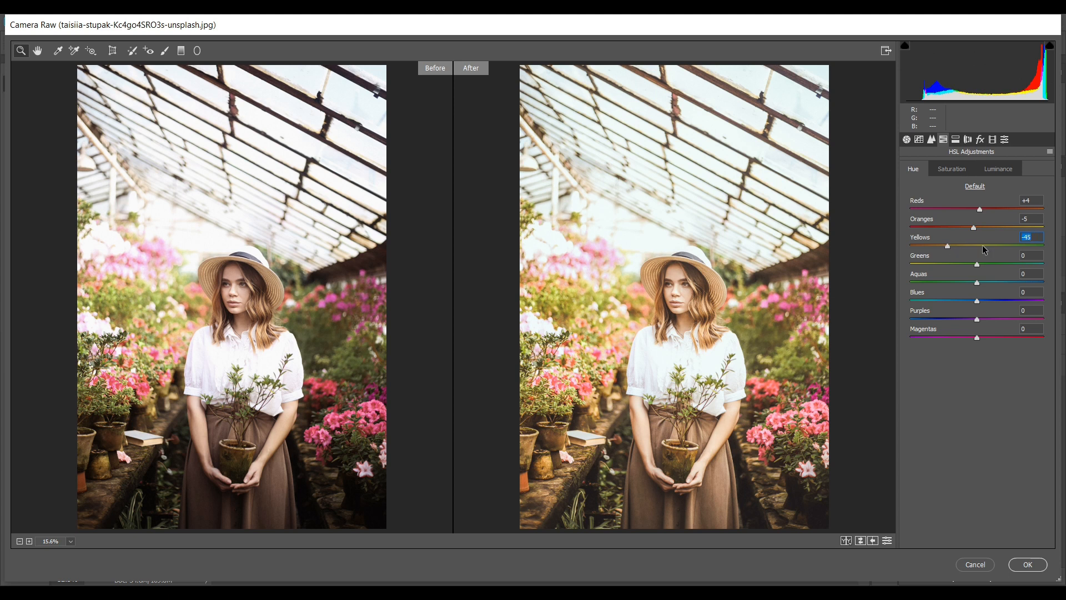
Step: Set the HSL greens hue to -83 and adjust the hues of the cooler colours from aquas through magentas
left_click_drag(976, 265, 937, 269)
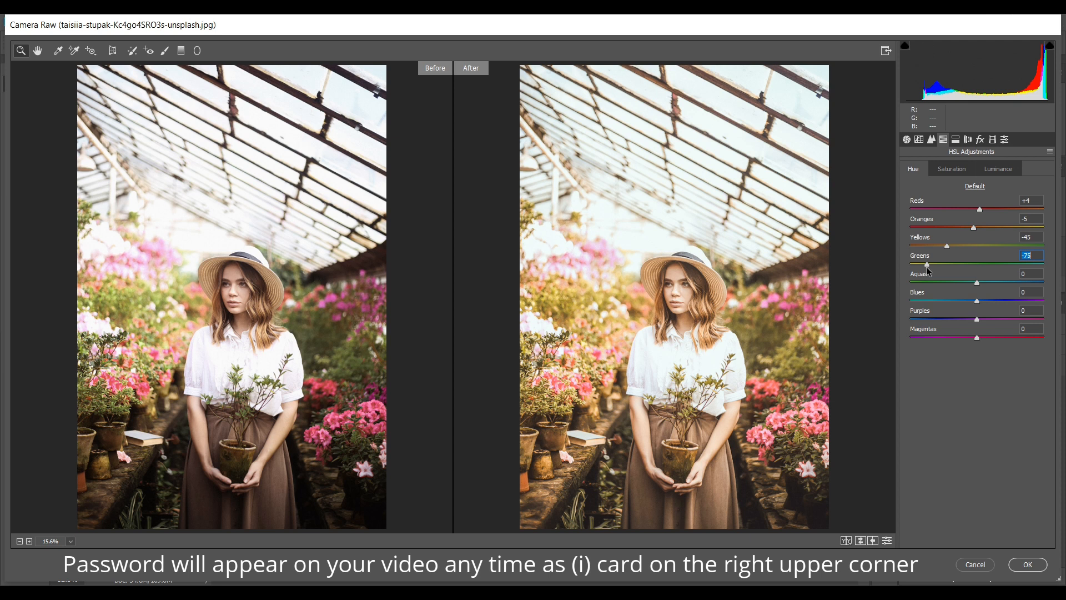
left_click_drag(925, 270, 922, 266)
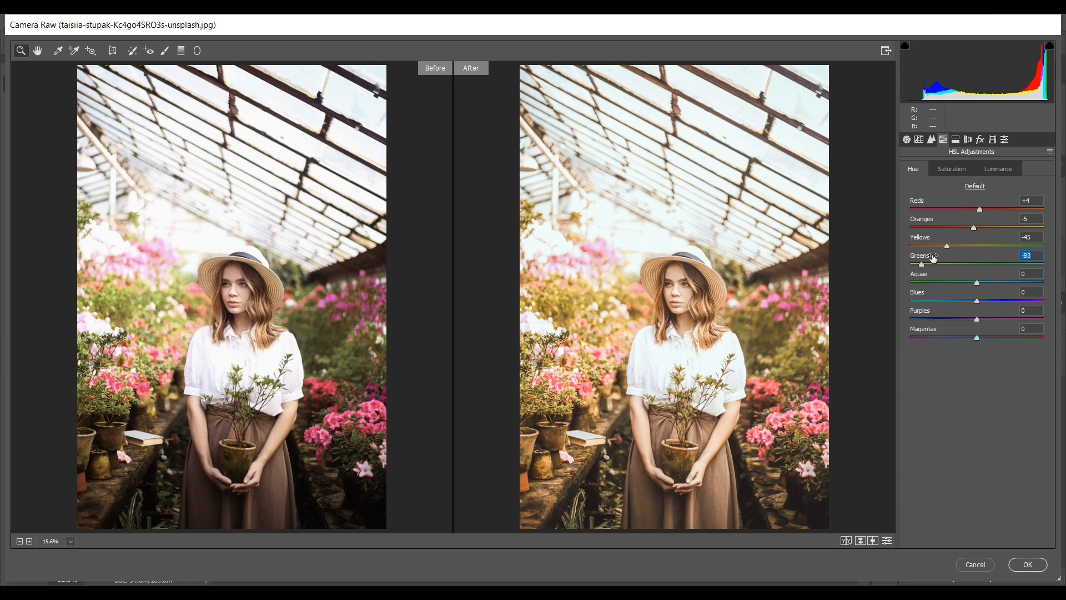
left_click(981, 282)
left_click_drag(981, 283, 1006, 285)
left_click_drag(978, 302, 978, 320)
left_click(993, 336)
left_click_drag(993, 337, 994, 336)
Step: Reduce the HSL saturation of reds to -52, oranges to -32, yellows to -80 and greens to -42
left_click(956, 173)
left_click_drag(951, 209, 943, 209)
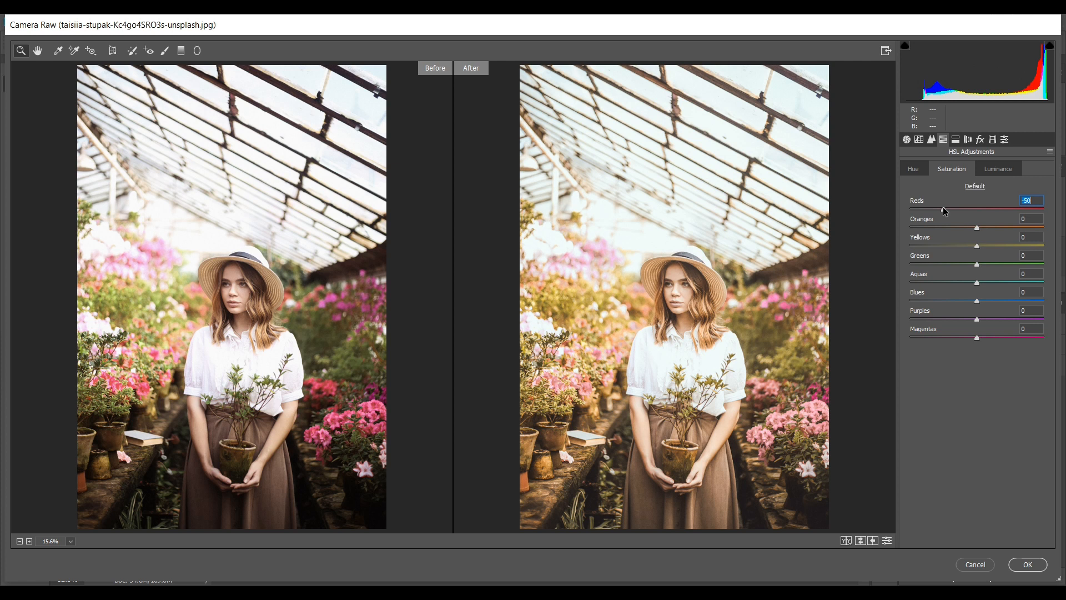
left_click_drag(944, 208, 968, 232)
left_click_drag(976, 246, 949, 266)
left_click(959, 264)
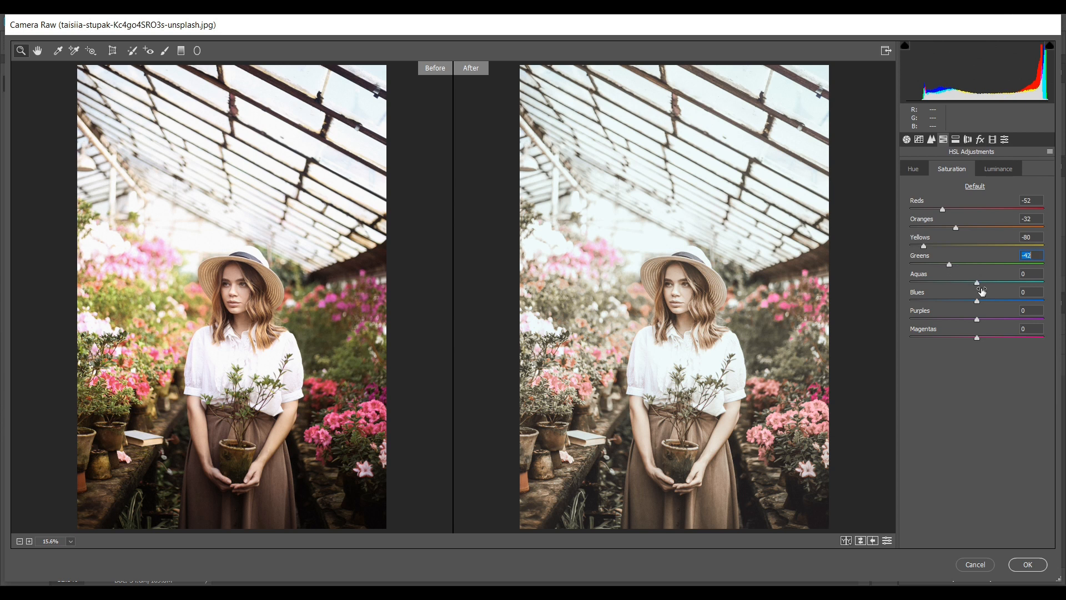
Step: Set the HSL saturation of aquas to +80, blues to -24, purples to +18 and magentas to +29
left_click_drag(1001, 281, 1043, 285)
left_click(961, 301)
left_click_drag(981, 318, 985, 319)
left_click_drag(982, 338, 995, 338)
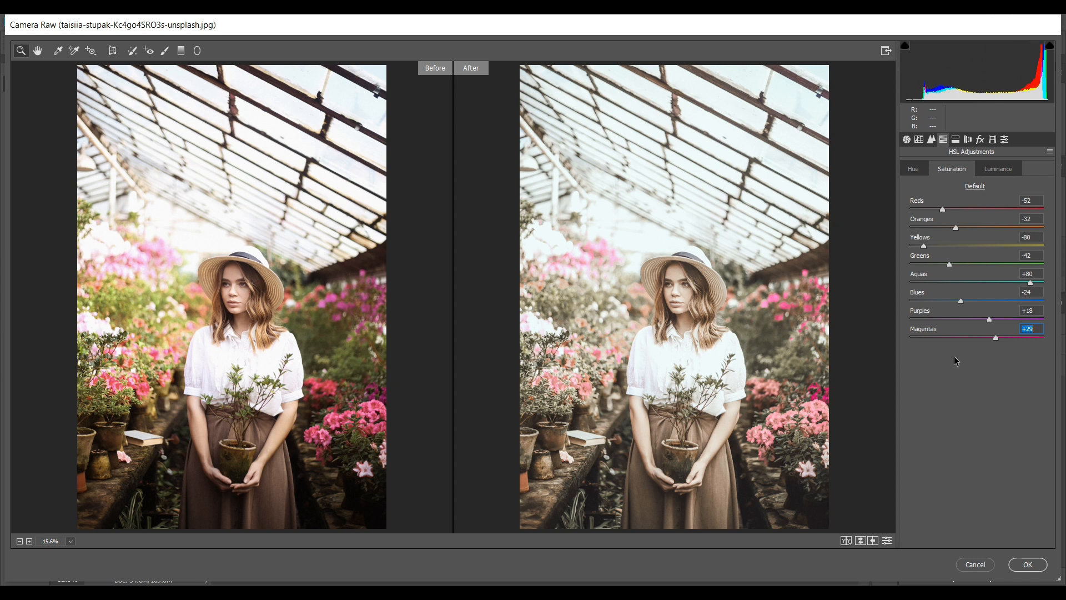
Step: Set the HSL luminance of reds to -18, oranges to -16, yellows to -2 and greens to +30
left_click(998, 168)
left_click(962, 208)
left_click_drag(962, 208, 965, 208)
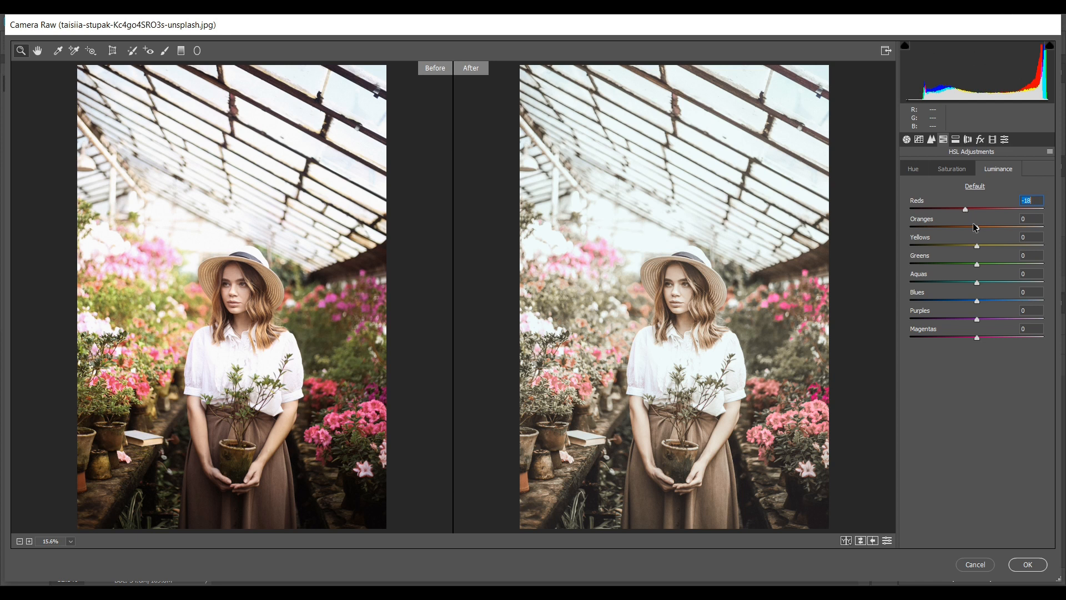
left_click_drag(975, 227, 969, 231)
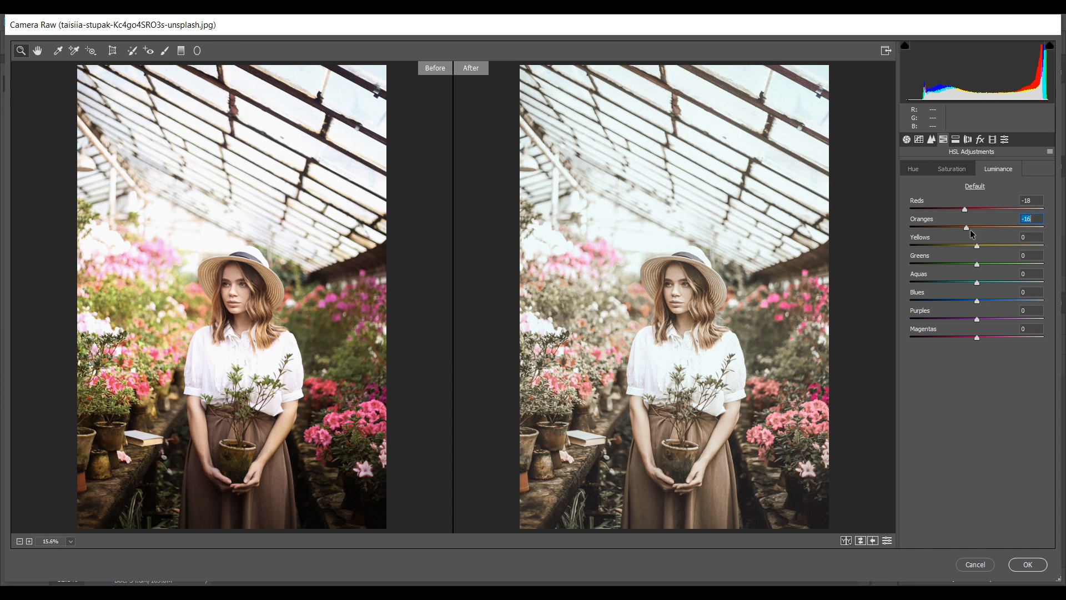
left_click_drag(977, 246, 978, 245)
left_click_drag(981, 261, 991, 261)
Step: Darken the HSL luminance of aquas to -34 and blues to -8, and brighten the purples
left_click(953, 282)
left_click(977, 303)
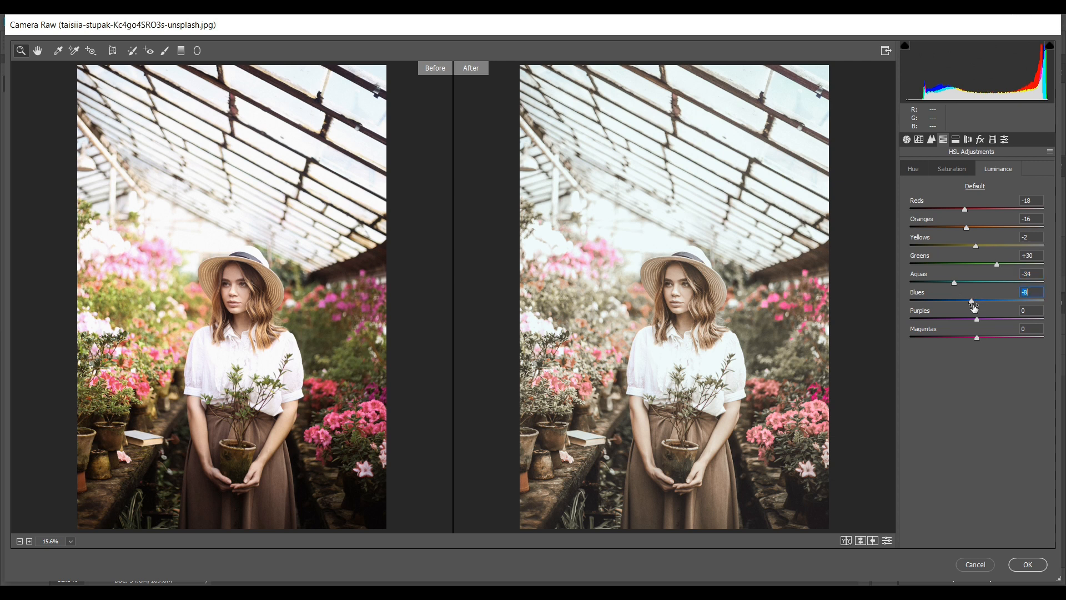
left_click(1002, 319)
left_click_drag(1003, 318, 1004, 318)
Step: Split tone the highlights with hue 347 and saturation 12
left_click(956, 140)
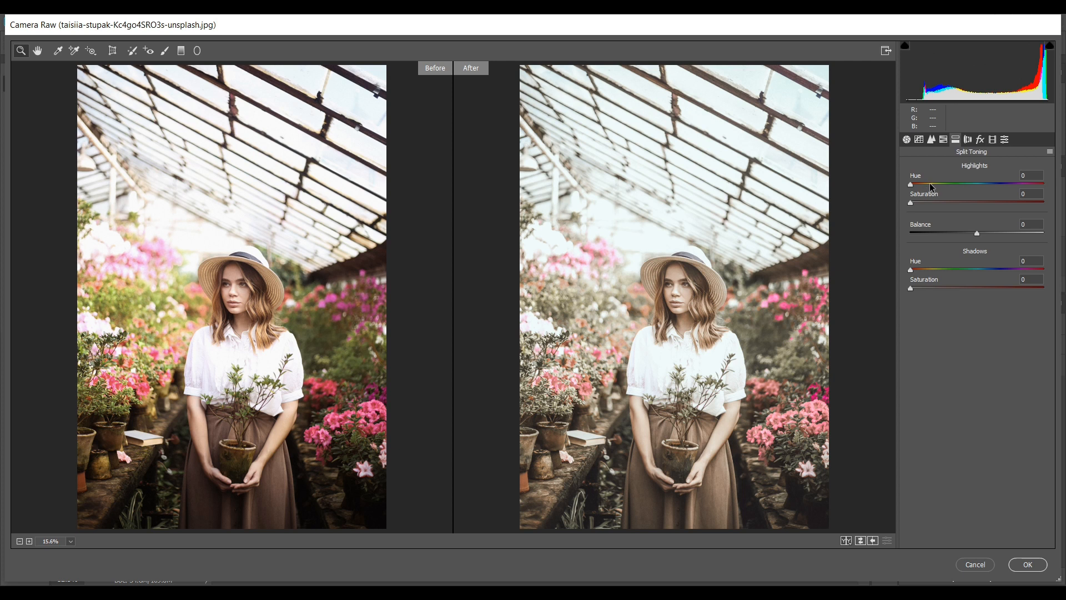
left_click_drag(931, 185, 987, 186)
left_click_drag(1024, 190, 1037, 188)
left_click_drag(933, 202, 925, 204)
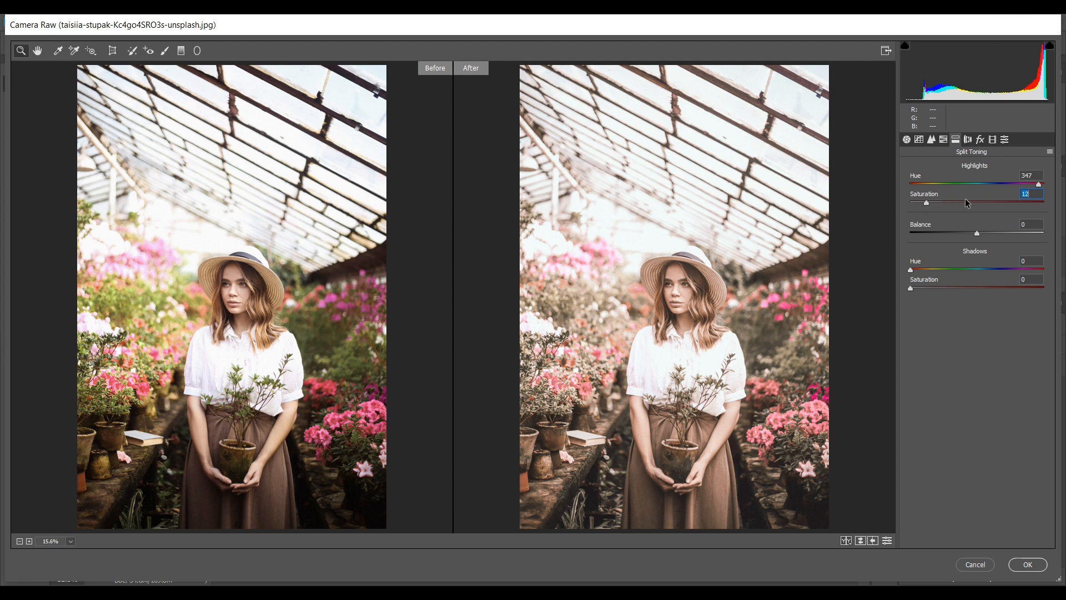
Step: Shift the split toning balance toward the highlights and give the shadows a faint yellowish tint
left_click_drag(981, 232, 1006, 237)
left_click_drag(926, 266, 934, 267)
key("Down")
left_click(918, 287)
key("Down")
Step: Add film grain to the photo with amount 14, size 30 and roughness 40
left_click(981, 140)
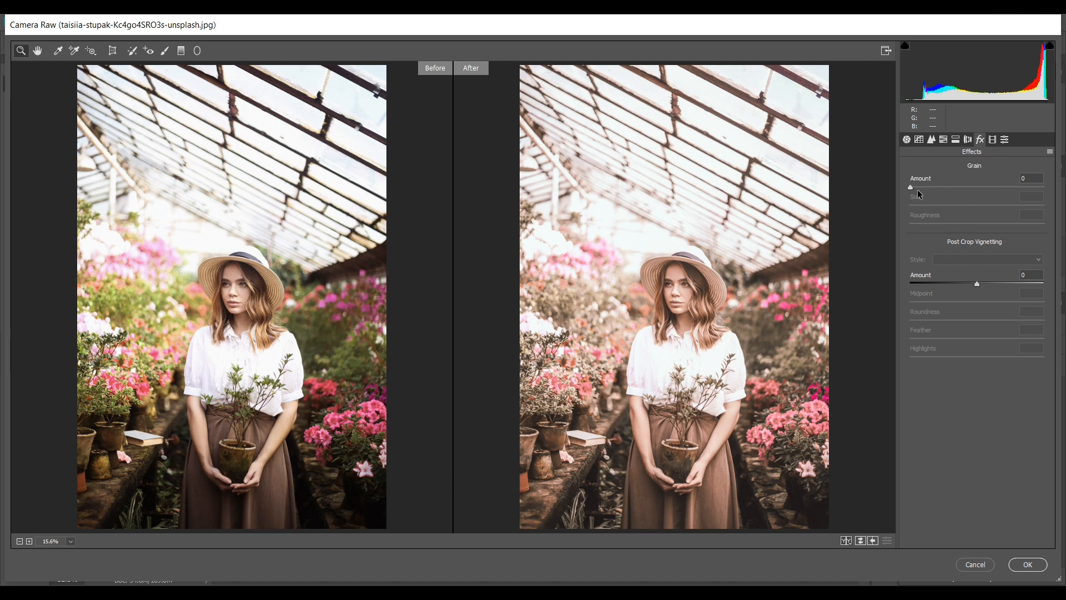
left_click_drag(919, 186, 929, 188)
left_click(944, 205)
key("Up")
key("Up")
left_click_drag(973, 221, 958, 222)
Step: Check the graded portrait up close and apply the Camera Raw adjustments to Layer 1
left_click(687, 293)
left_click_drag(694, 262, 678, 244)
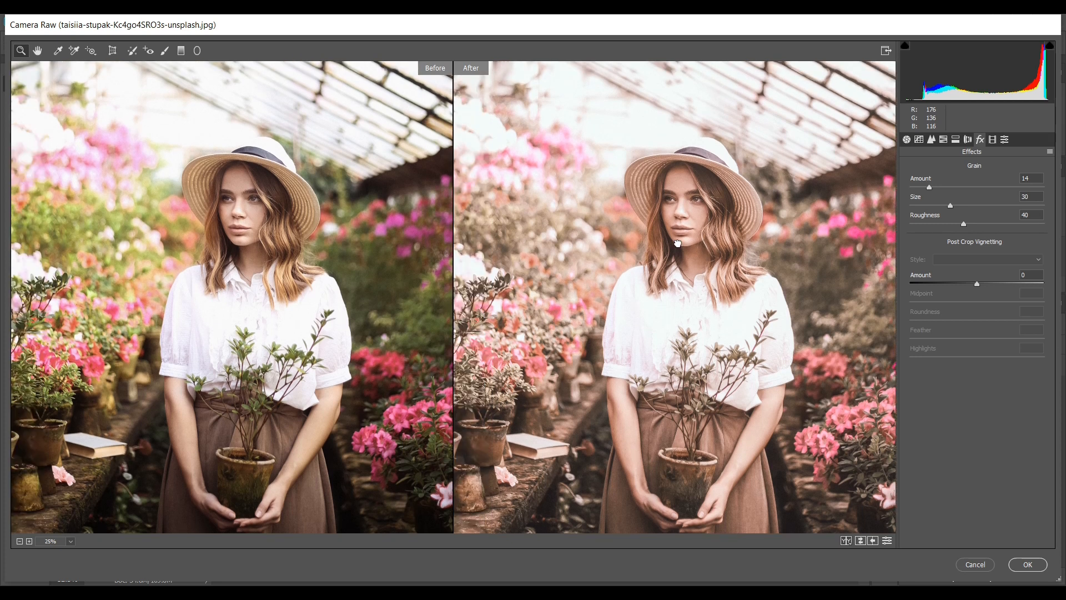
left_click(908, 140)
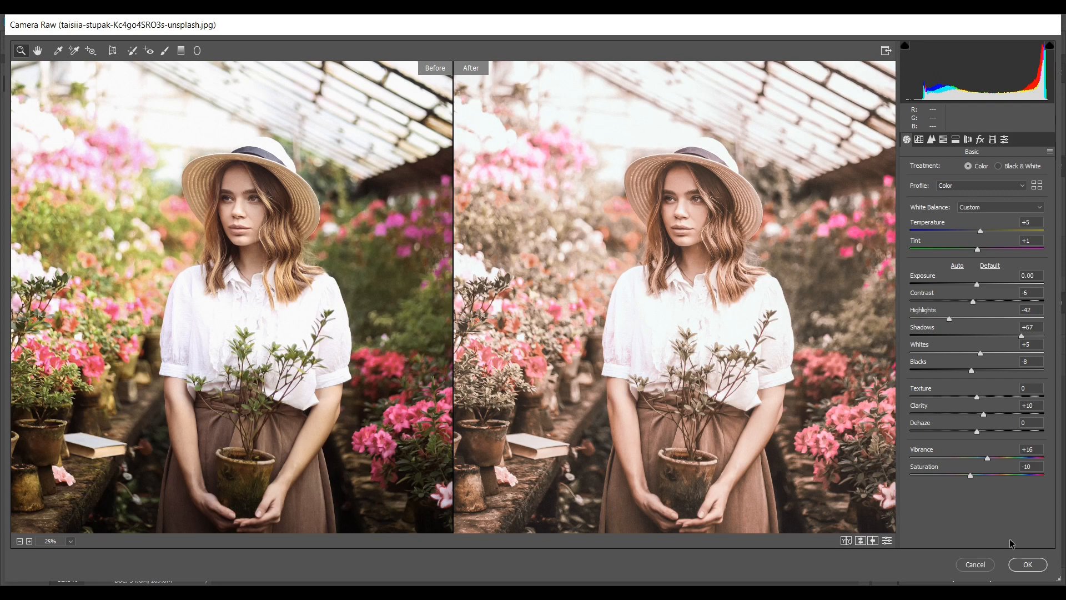
left_click(1031, 565)
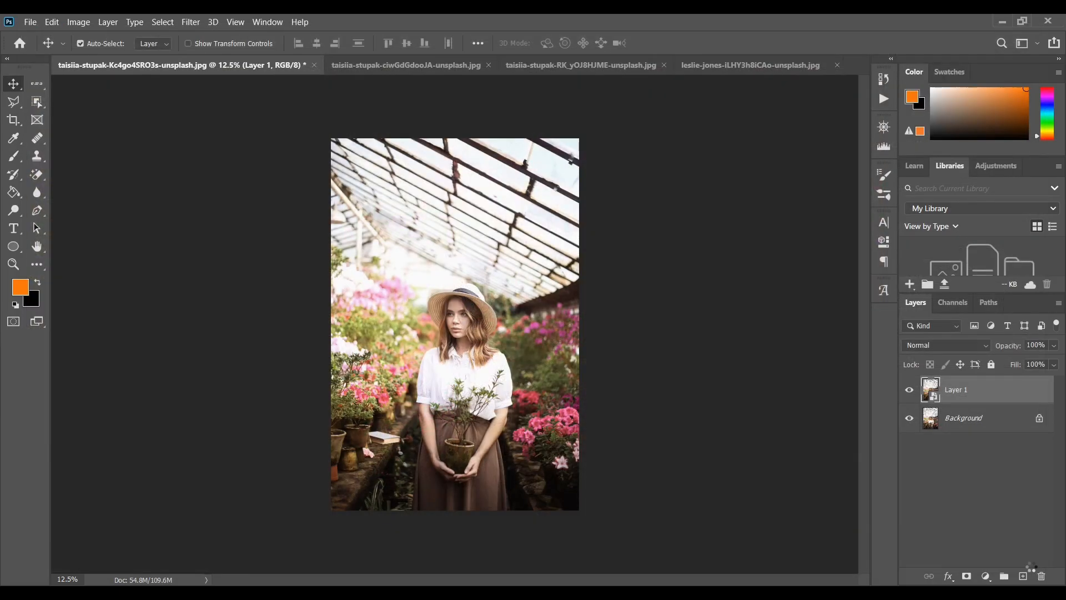